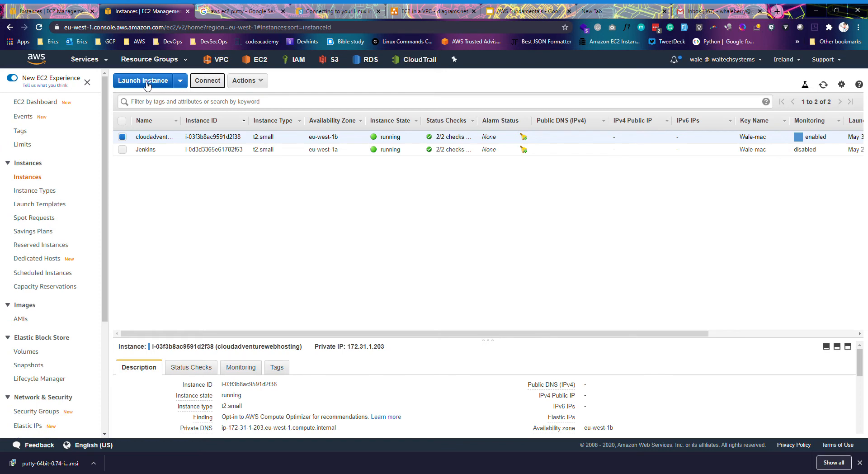
# Start launching a new EC2 instance using the 64-bit x86 Amazon Linux 2 AMI and the t2.micro type
pyautogui.click(147, 85)
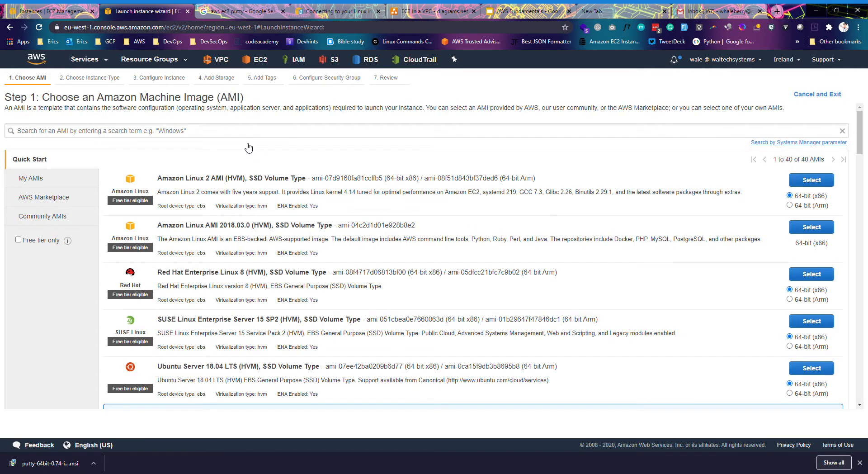
pyautogui.click(805, 182)
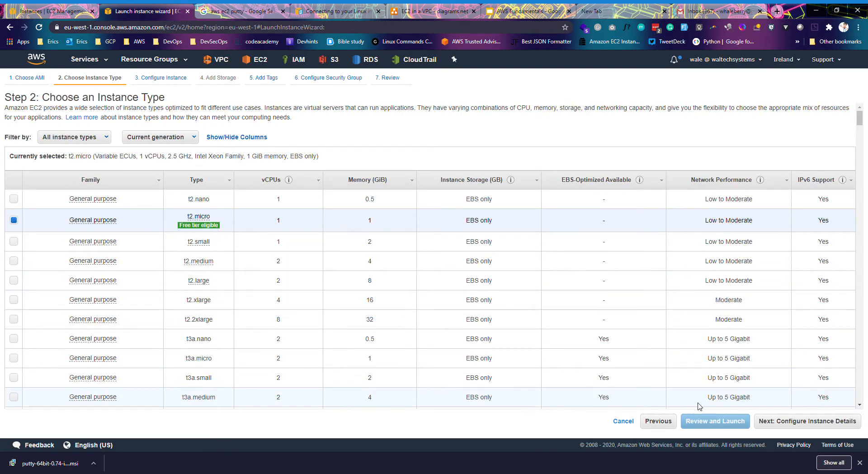
pyautogui.click(773, 421)
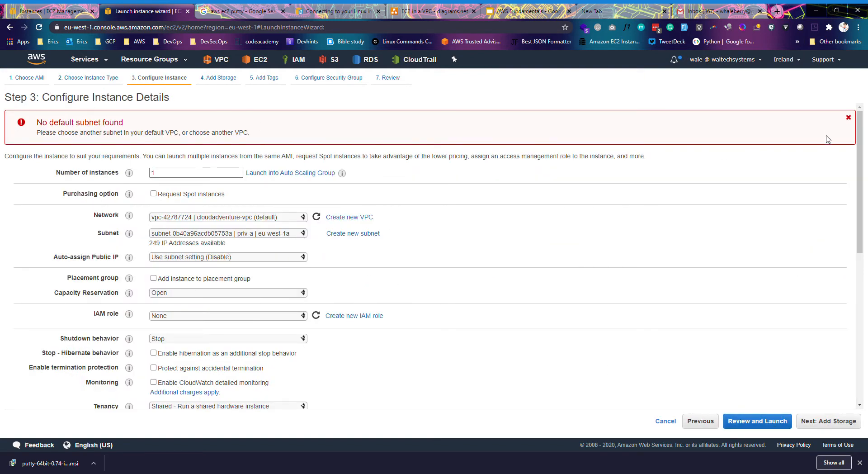
# Place the instance in the pub-b subnet in eu-west-1b, keep the other instance details, and continue to storage
pyautogui.click(848, 117)
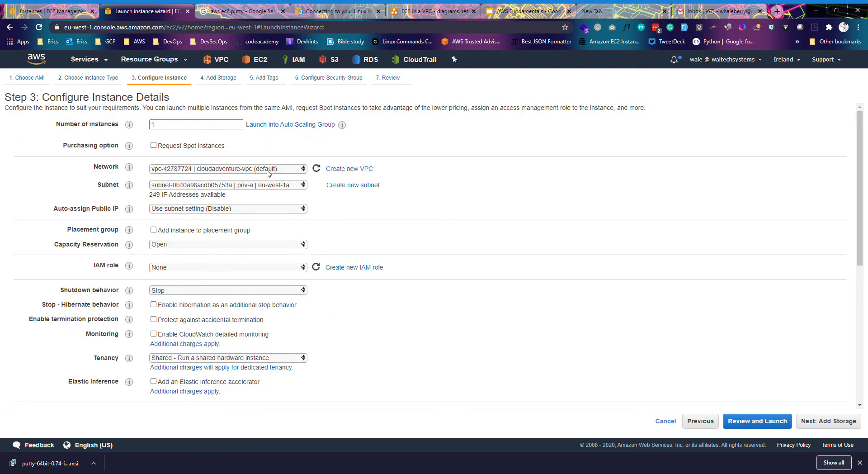
pyautogui.click(236, 184)
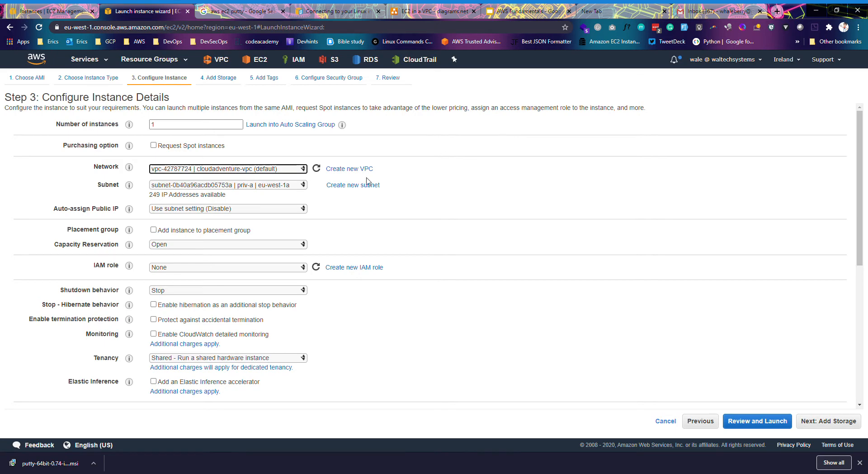
pyautogui.click(248, 188)
pyautogui.click(249, 204)
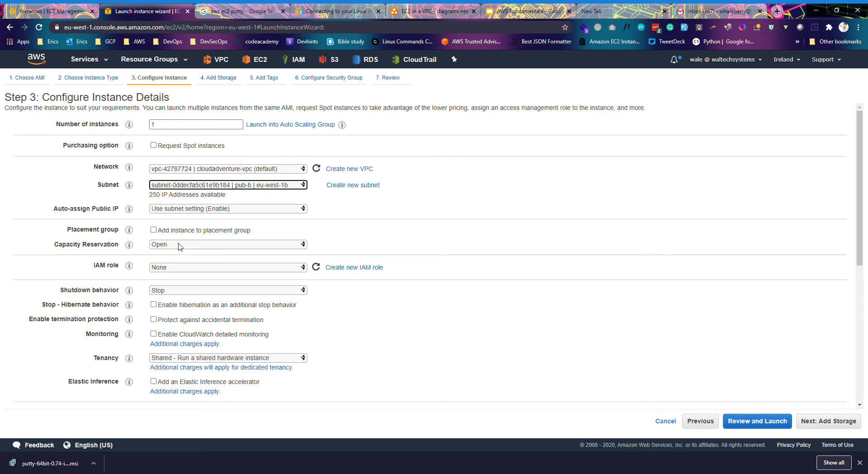
pyautogui.scroll(-4, 205, 269)
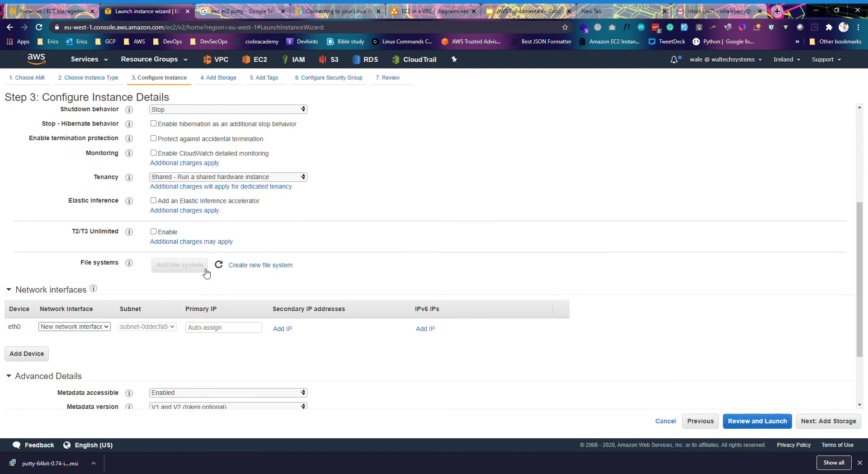
pyautogui.scroll(-2, 205, 271)
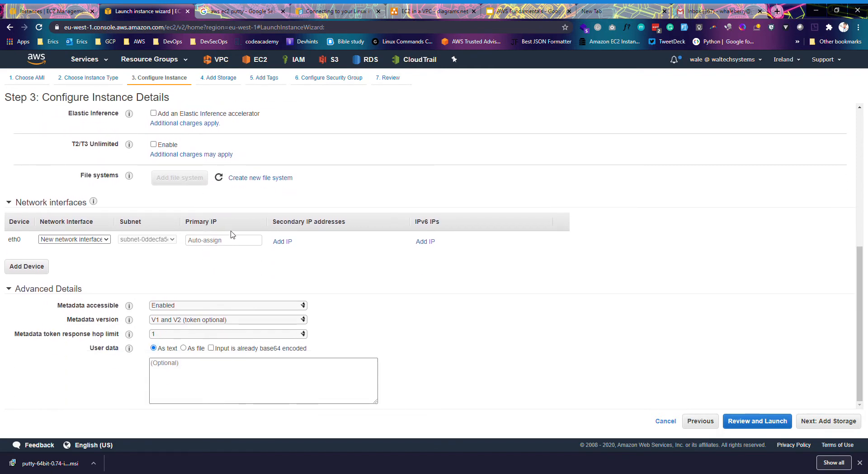
pyautogui.scroll(6, 462, 324)
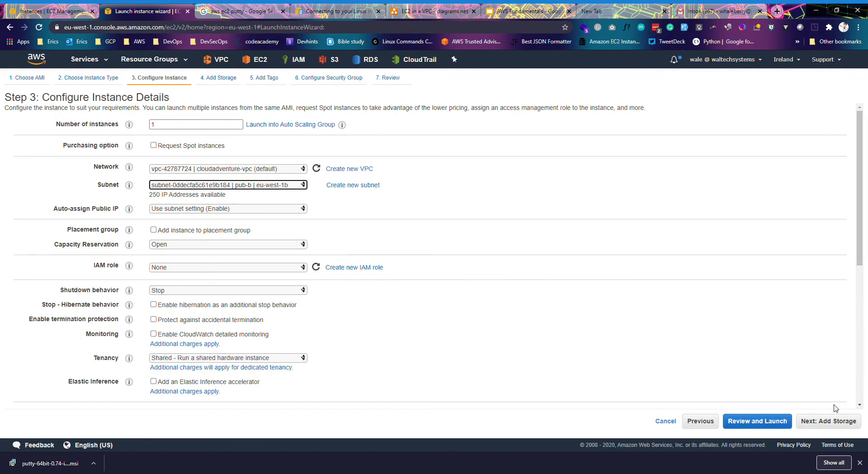
pyautogui.click(829, 421)
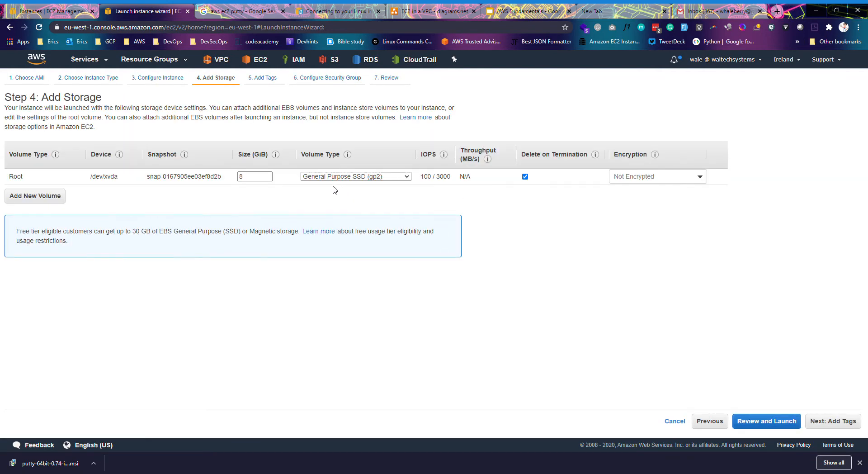
# Keep the default storage and add a tag with key Name and value demo, continuing to the security group settings
pyautogui.click(833, 421)
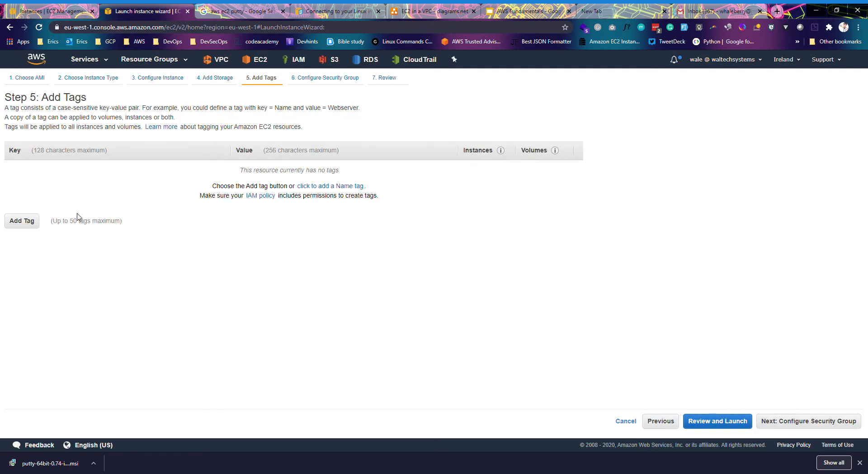
pyautogui.click(28, 222)
pyautogui.write('Name')
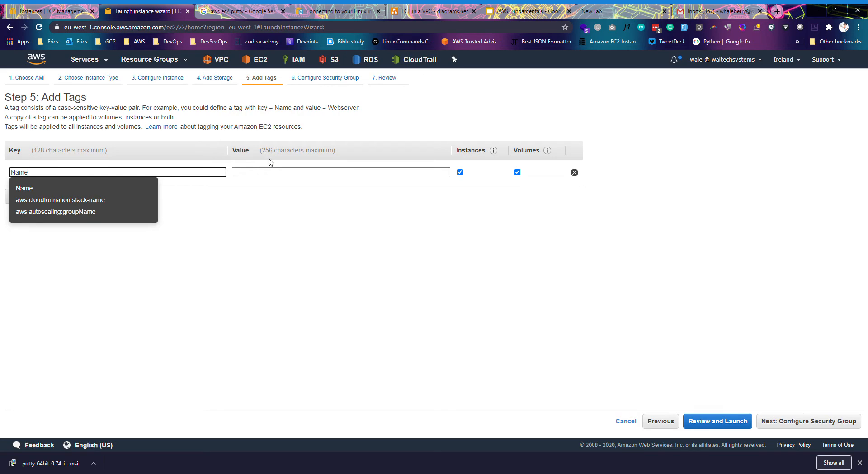
pyautogui.click(262, 172)
pyautogui.write('demo')
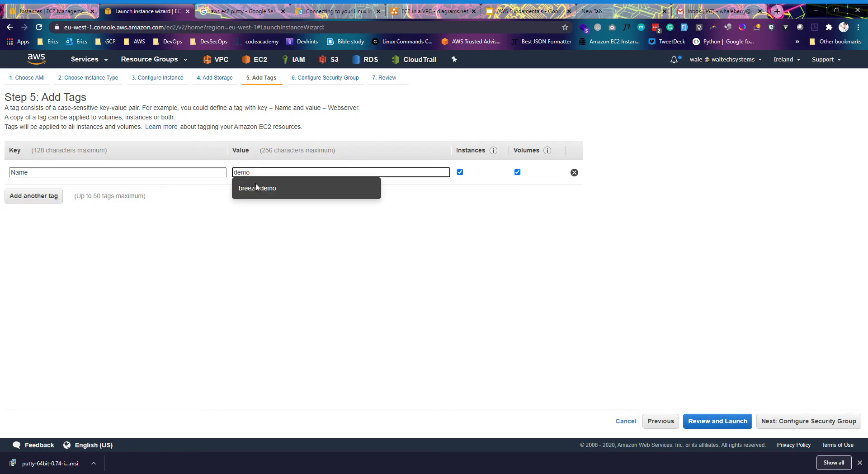
pyautogui.click(293, 323)
pyautogui.click(769, 423)
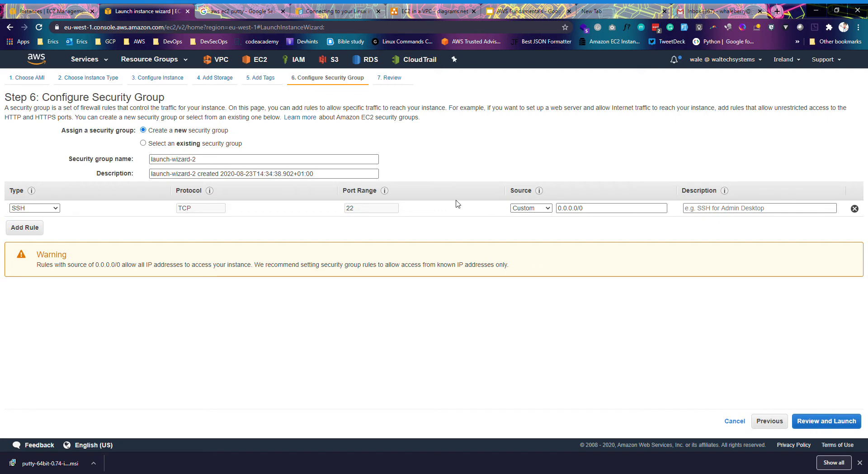
# Set up a new security group with breeze as both its name and its description
pyautogui.click(167, 143)
pyautogui.click(168, 131)
pyautogui.moveTo(199, 159); pyautogui.dragTo(135, 152)
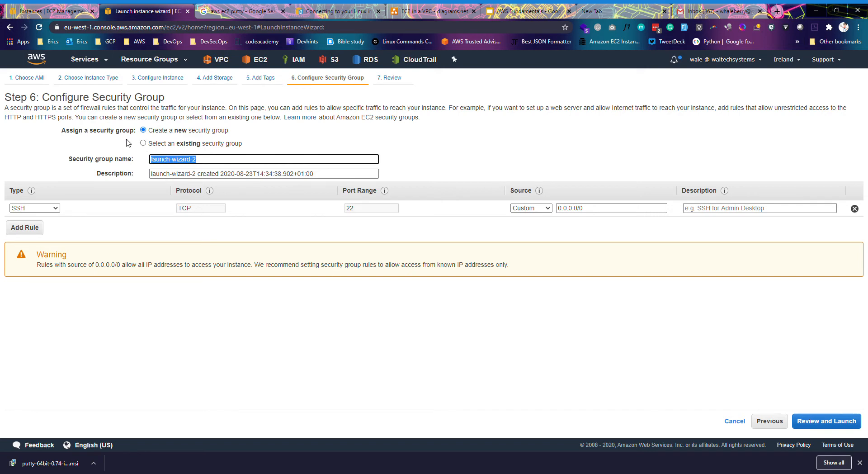
pyautogui.write('breeze')
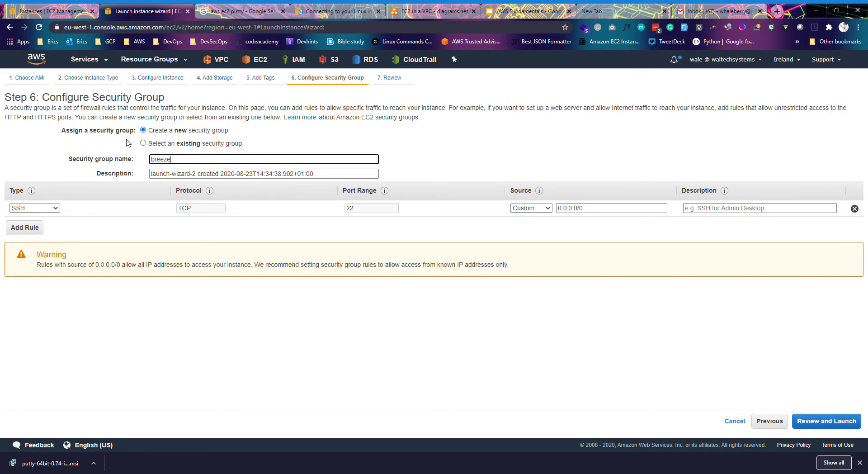
pyautogui.press('Tab')
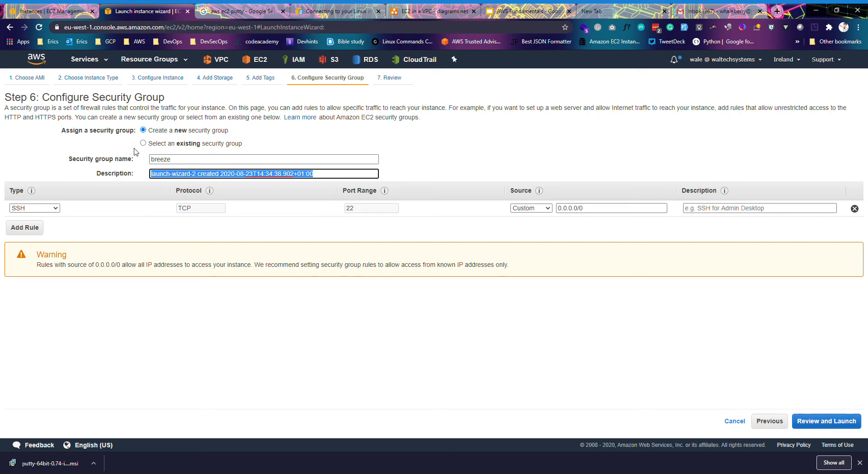
pyautogui.write('breeze')
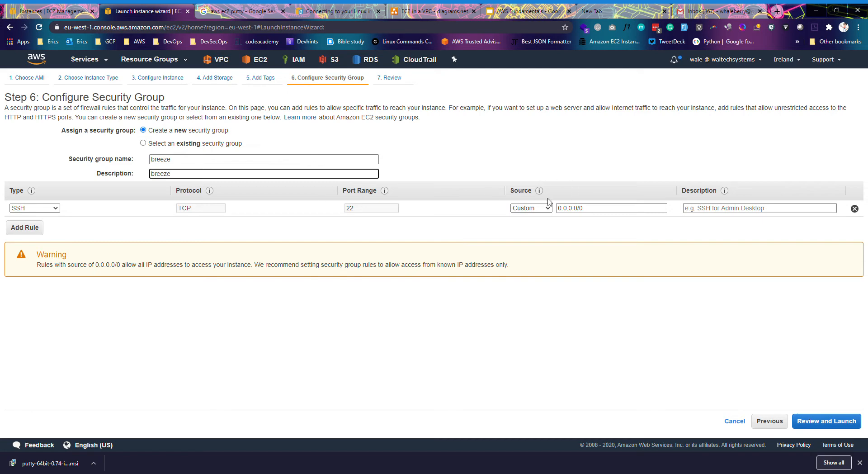
# Add an HTTP rule for port 80 to the security group and continue to the launch review
pyautogui.click(24, 227)
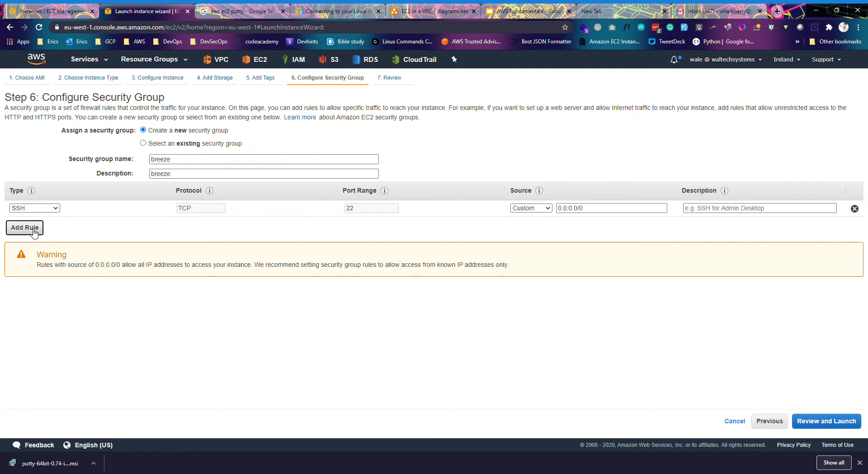
pyautogui.click(58, 226)
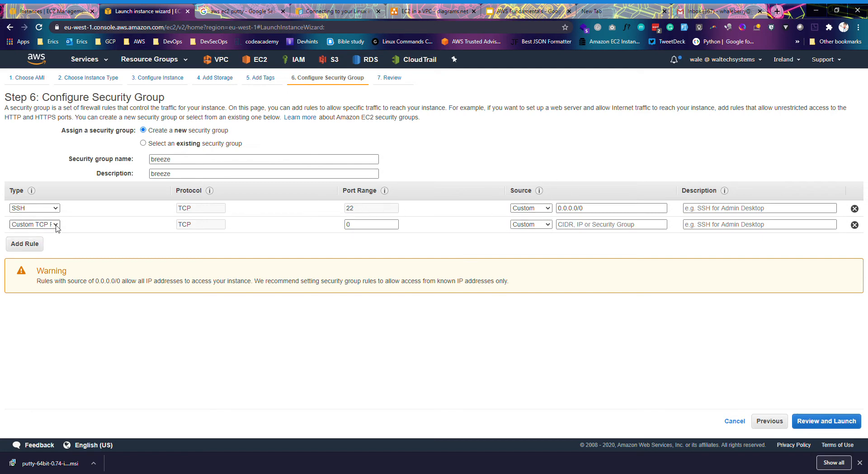
pyautogui.click(28, 346)
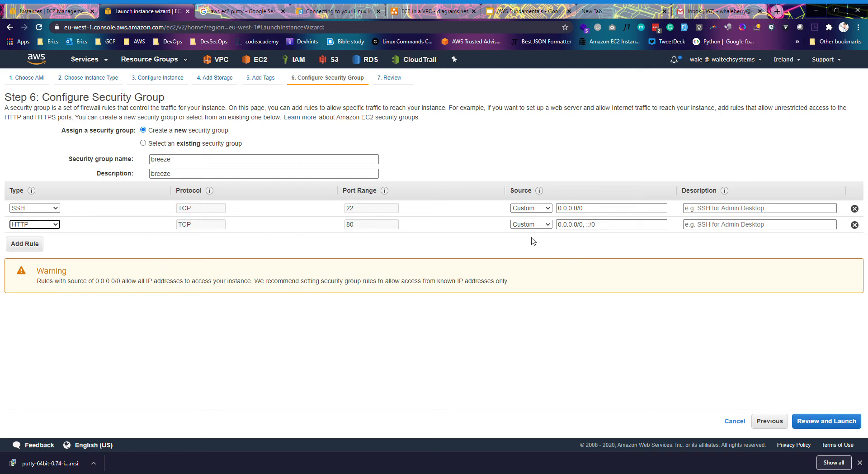
pyautogui.click(823, 421)
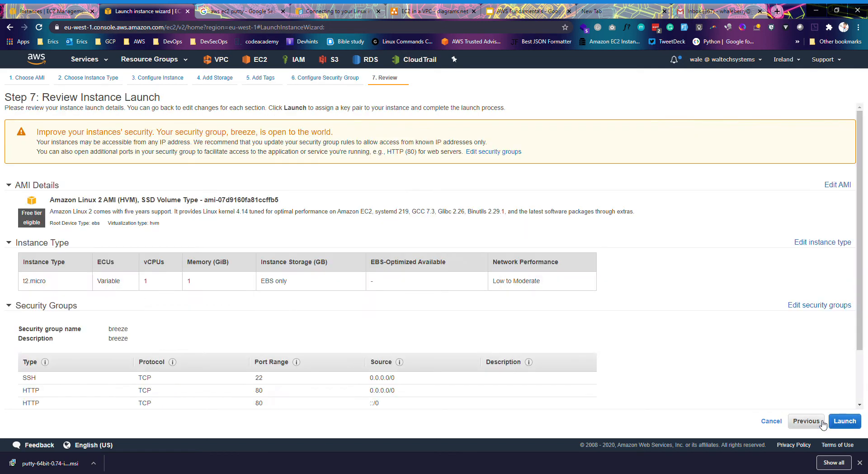
# Launch the instance with a new key pair named demo, downloading its private key file, and return to the instance list
pyautogui.scroll(-2, 805, 385)
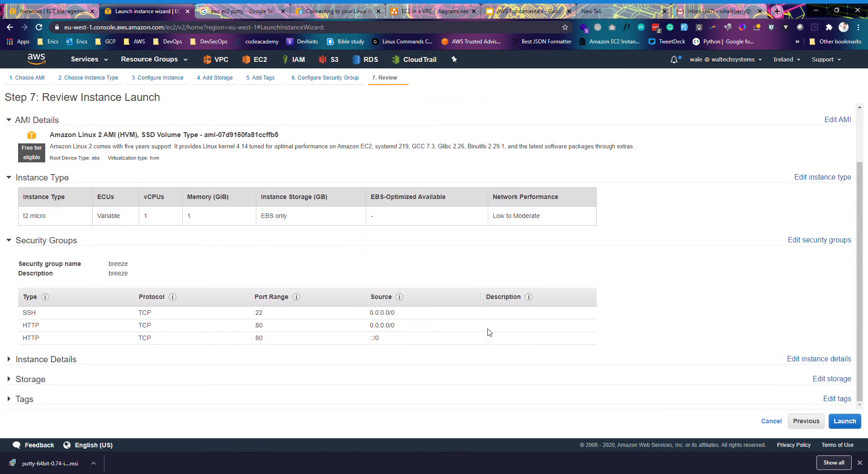
pyautogui.scroll(3, 486, 321)
pyautogui.click(843, 421)
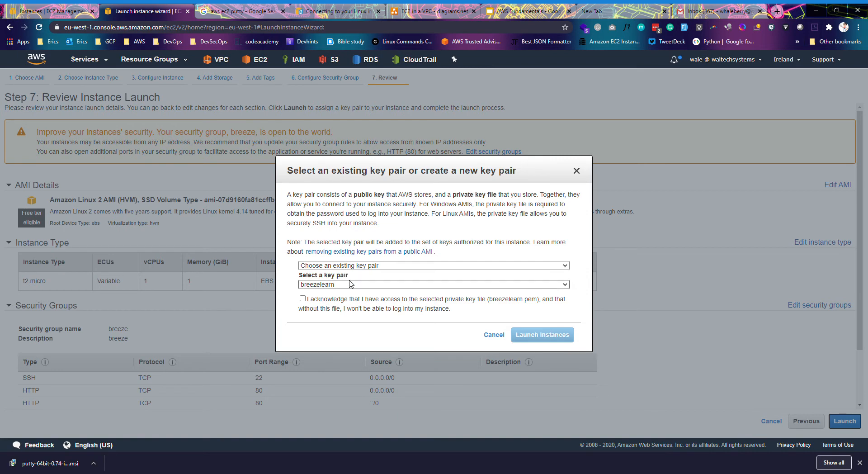
pyautogui.click(361, 267)
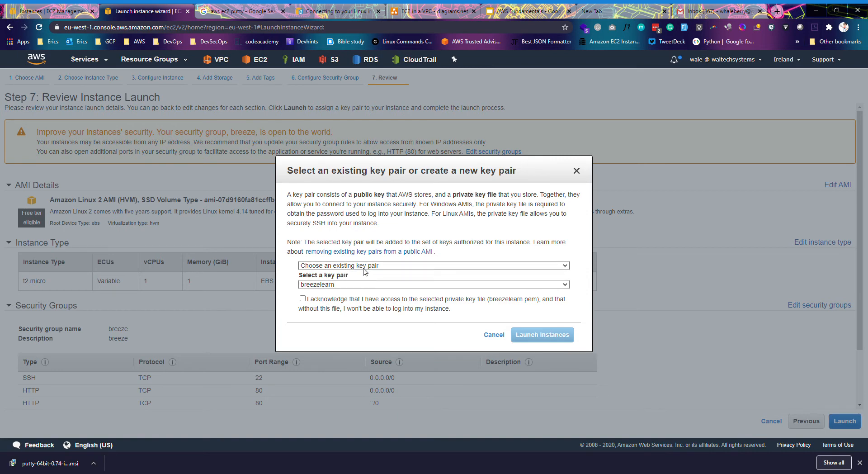
pyautogui.click(353, 282)
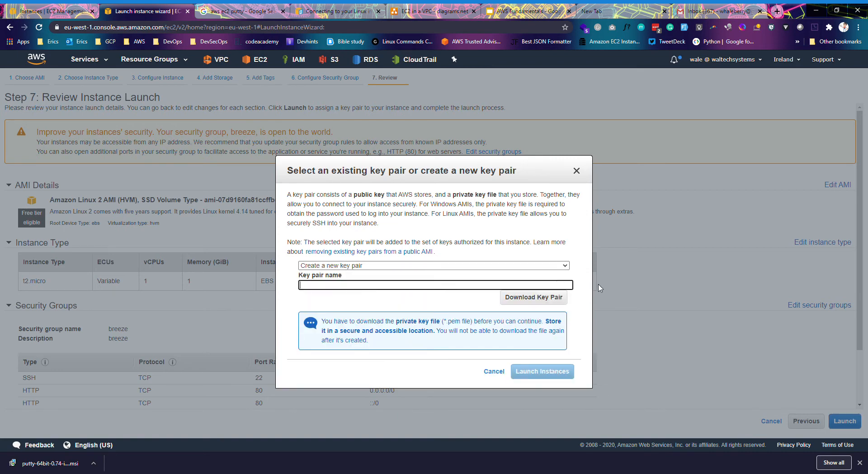
pyautogui.write('demo')
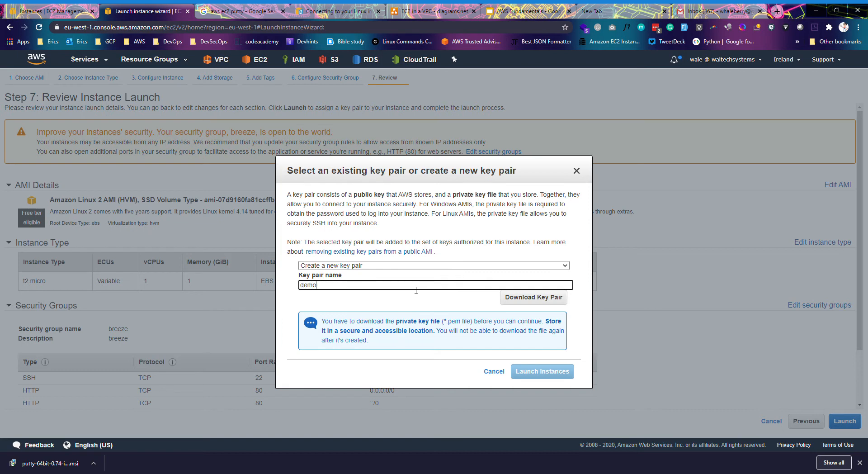
pyautogui.click(523, 299)
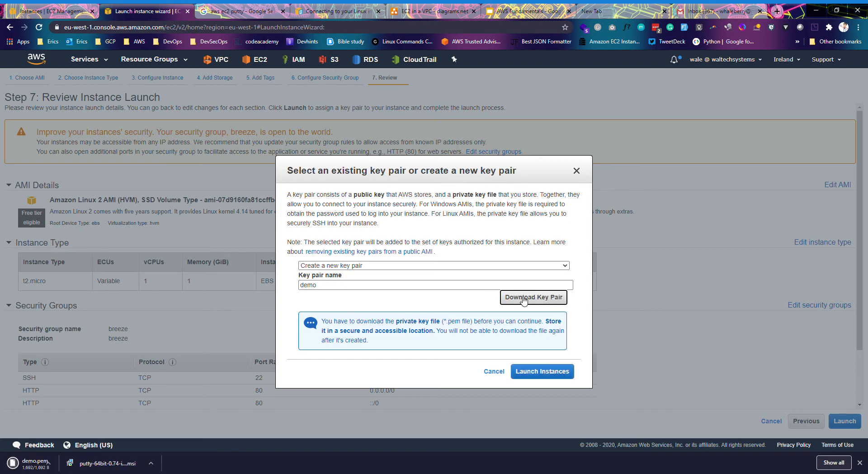
pyautogui.click(552, 372)
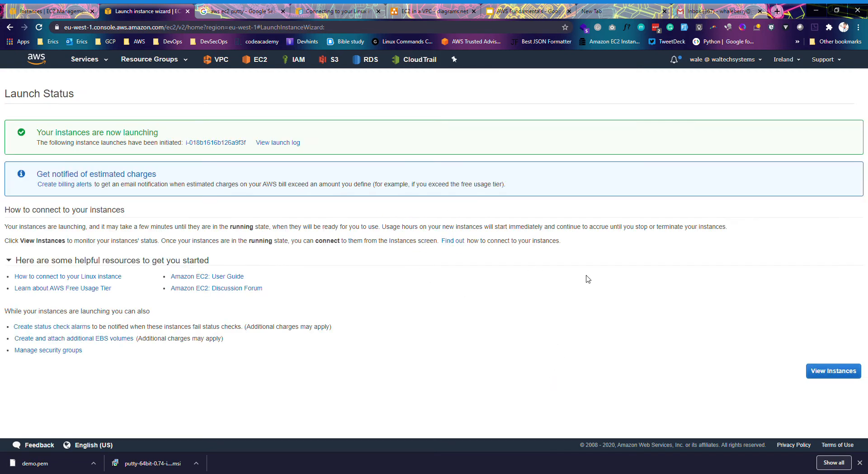
pyautogui.click(824, 372)
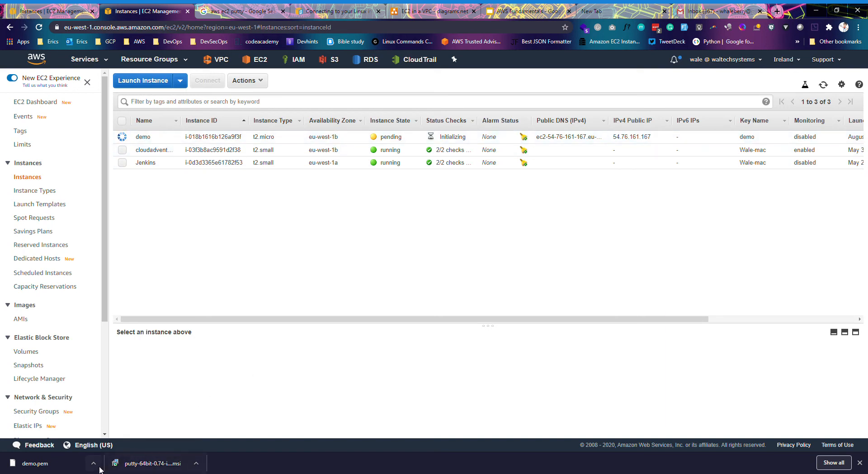
pyautogui.click(195, 463)
pyautogui.click(218, 436)
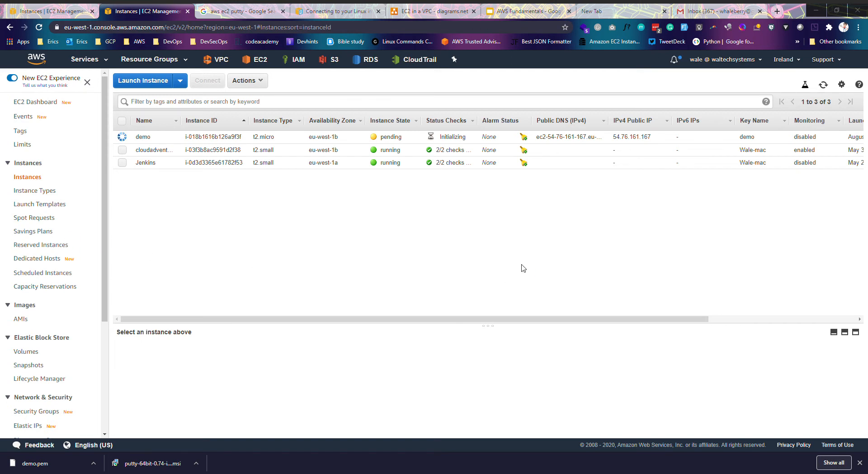
pyautogui.click(78, 468)
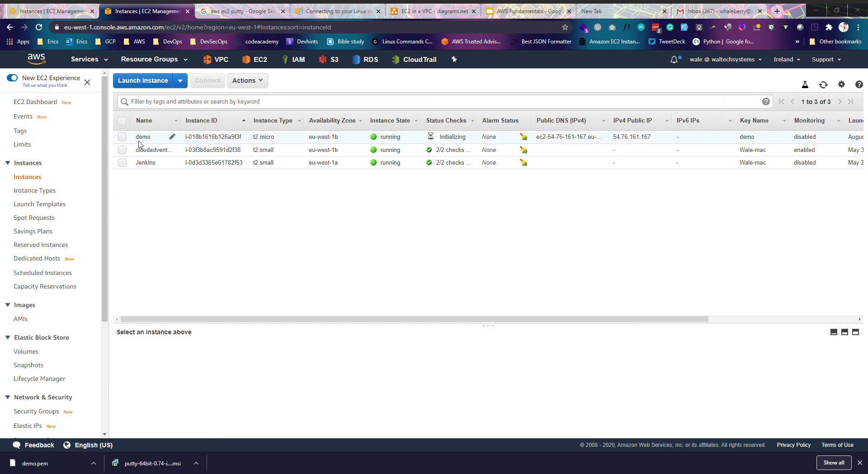
# Select the demo instance, copy its IPv4 public IP, and look through its description details
pyautogui.click(122, 137)
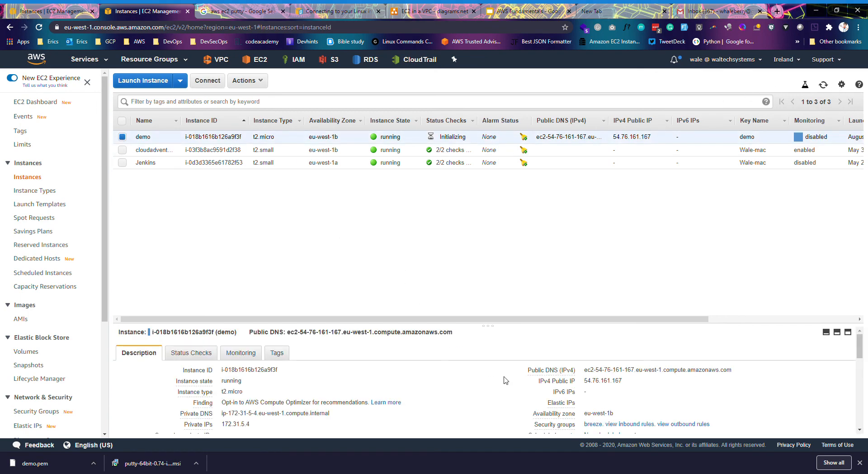
pyautogui.scroll(-2, 535, 385)
pyautogui.scroll(2, 568, 386)
pyautogui.click(630, 382)
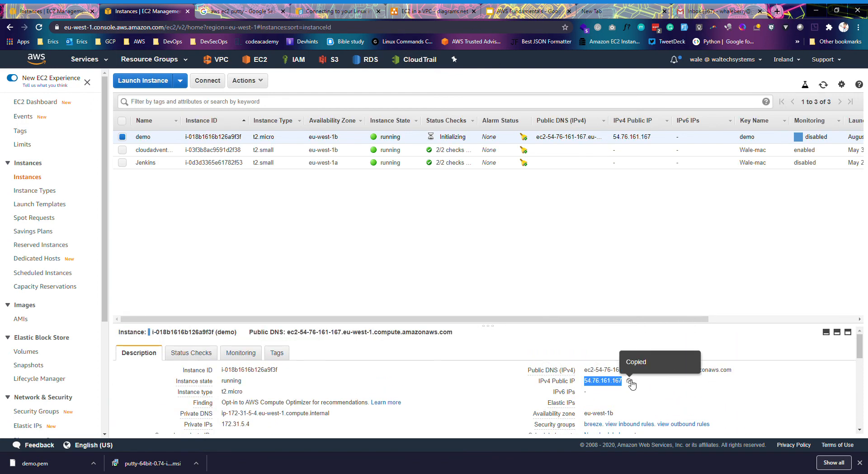
pyautogui.scroll(-1, 628, 388)
pyautogui.scroll(-1, 627, 392)
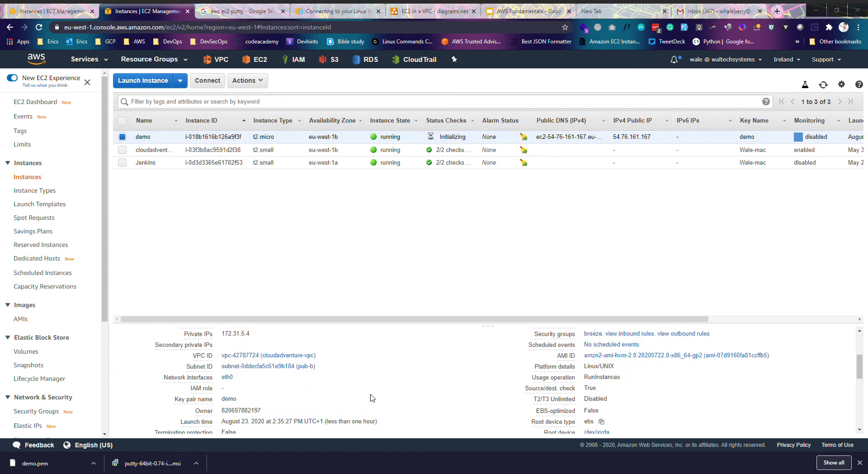